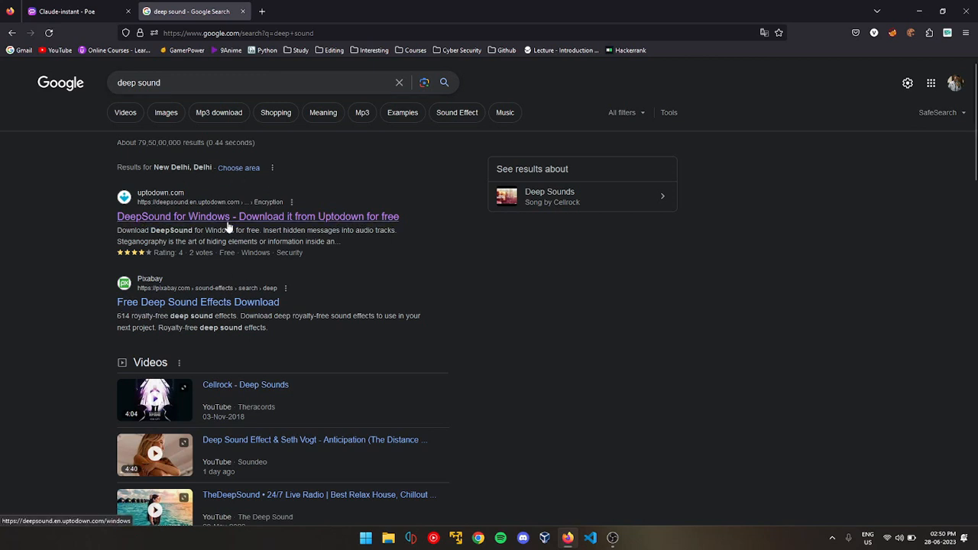
# Close the web browser and launch the DeepSound application
pyautogui.click(967, 11)
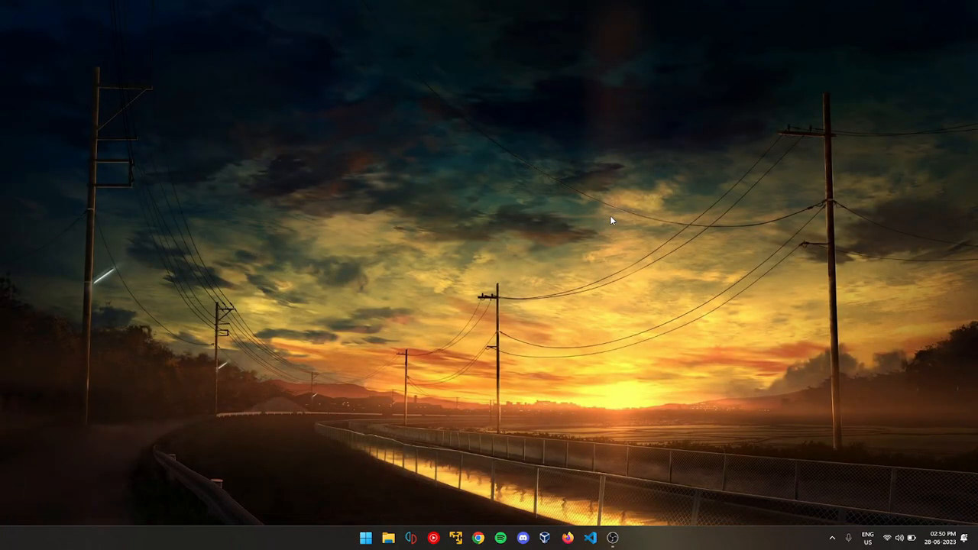
pyautogui.press('super')
pyautogui.write('o')
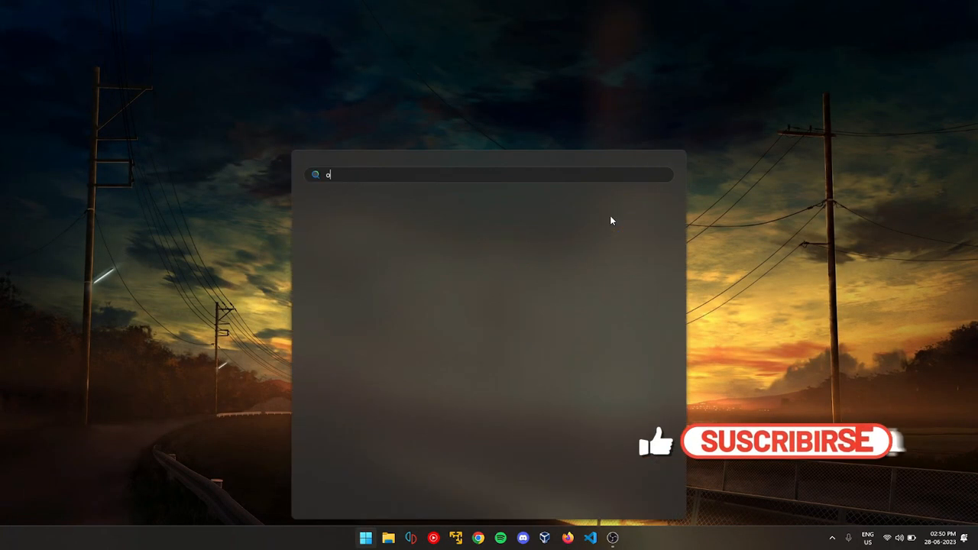
pyautogui.press('BackSpace')
pyautogui.write('dee')
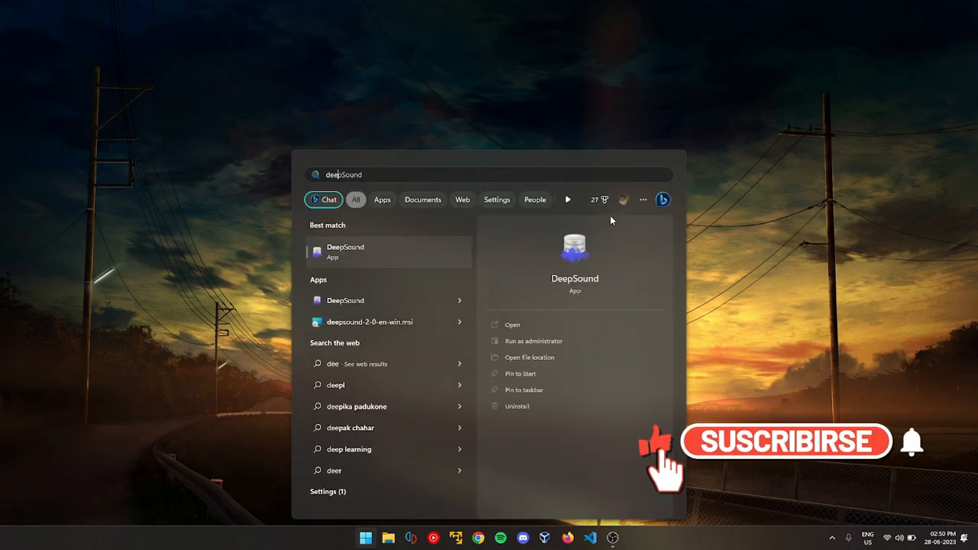
pyautogui.press('Return')
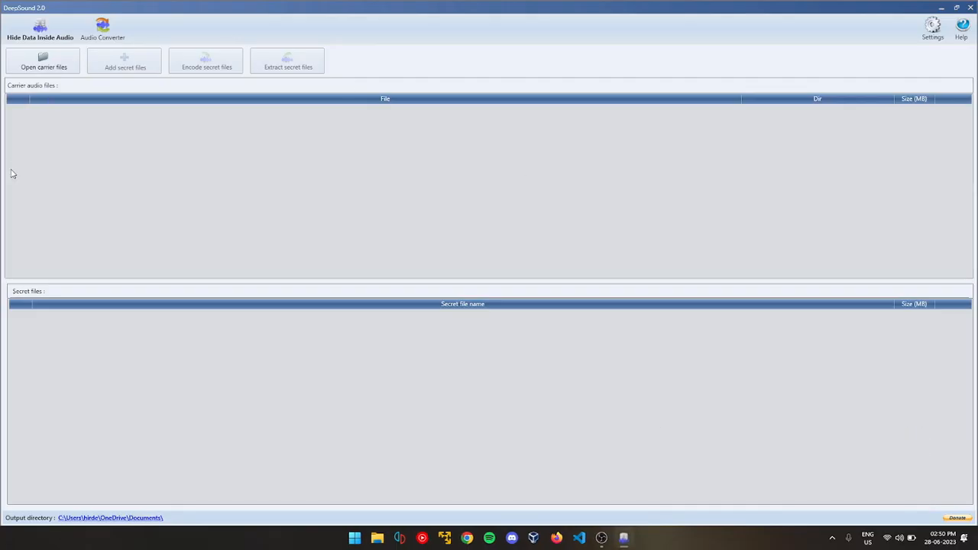
# Choose the "Nokia - Nokia" MP3 from the Music folder inside Downloads as the carrier audio file
pyautogui.click(44, 66)
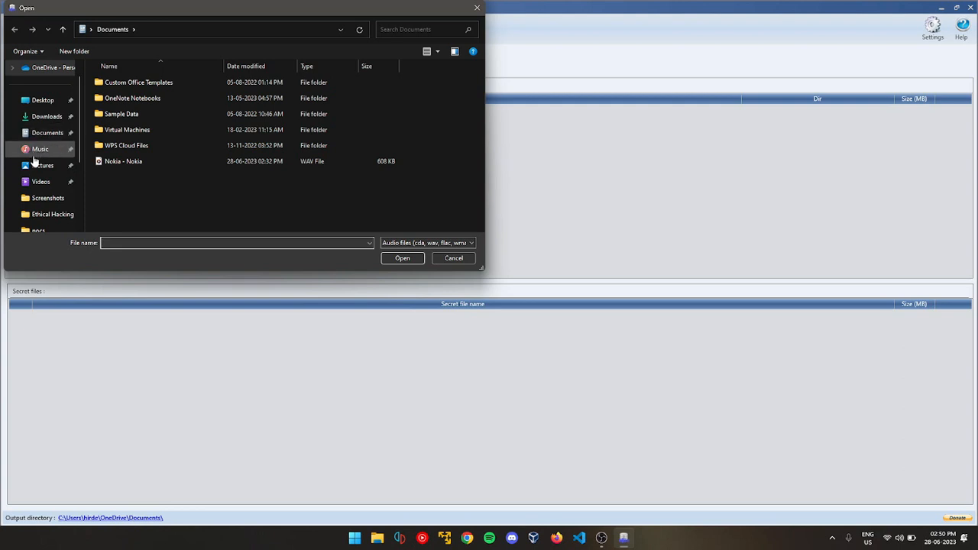
pyautogui.click(38, 149)
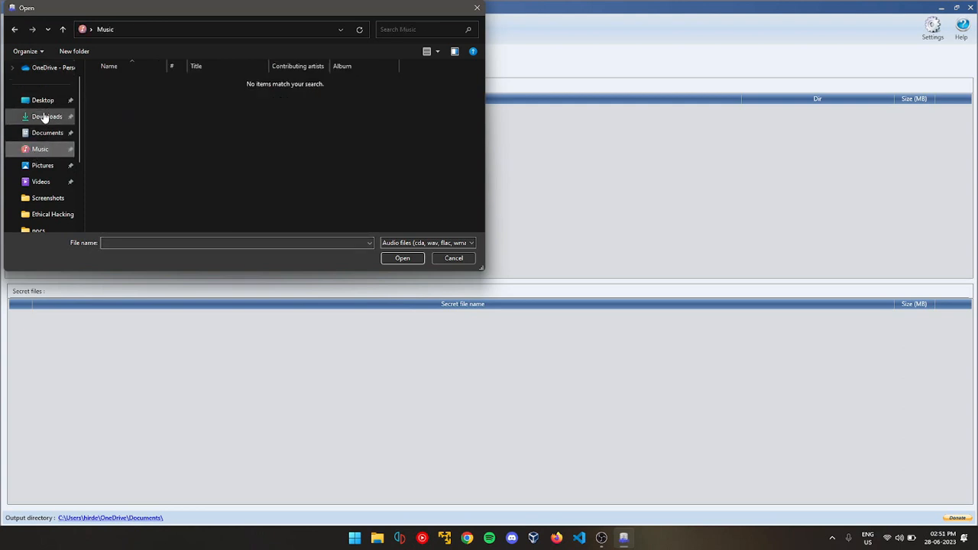
pyautogui.click(45, 116)
pyautogui.doubleClick(133, 96)
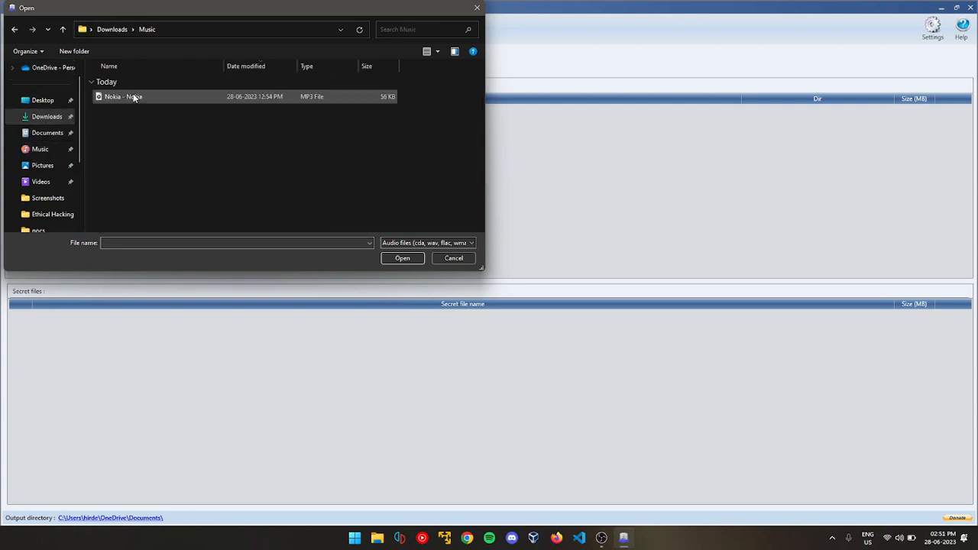
pyautogui.click(151, 98)
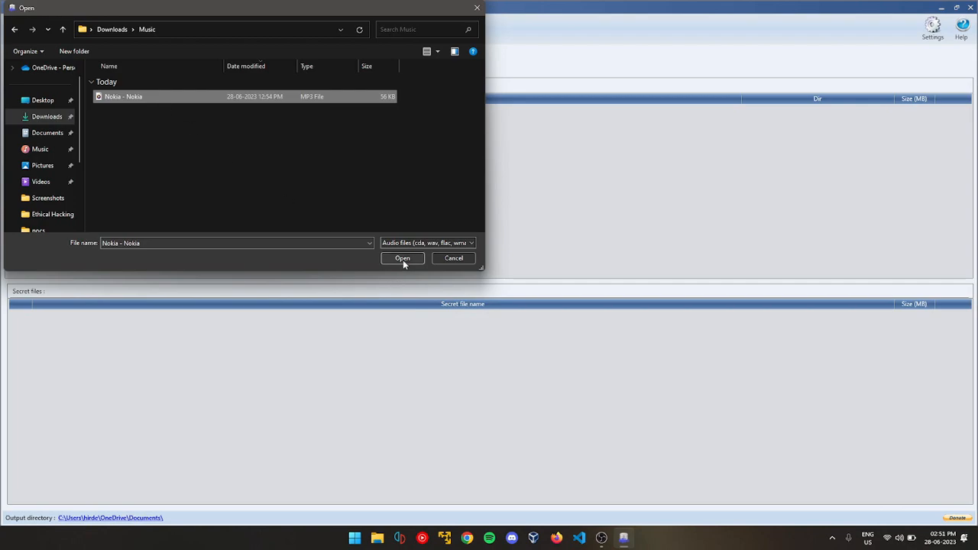
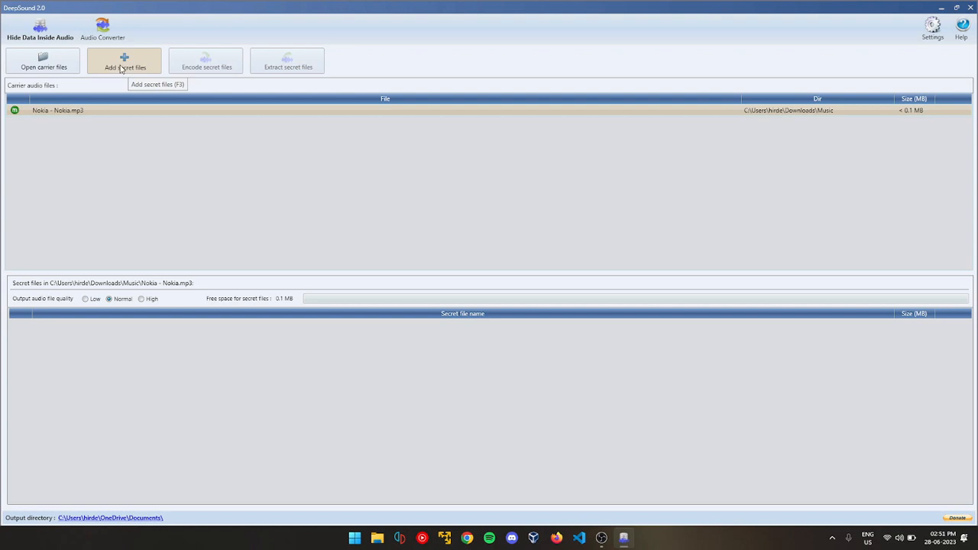
# Start adding a secret file to the Nokia carrier and browse the Documents folder for the "secret" text document
pyautogui.click(121, 68)
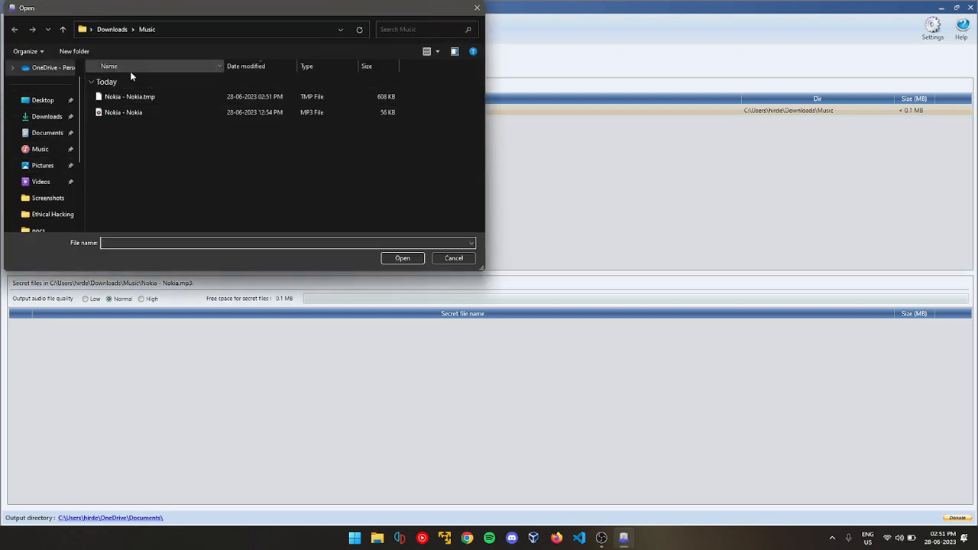
pyautogui.click(49, 133)
pyautogui.scroll(-5, 141, 182)
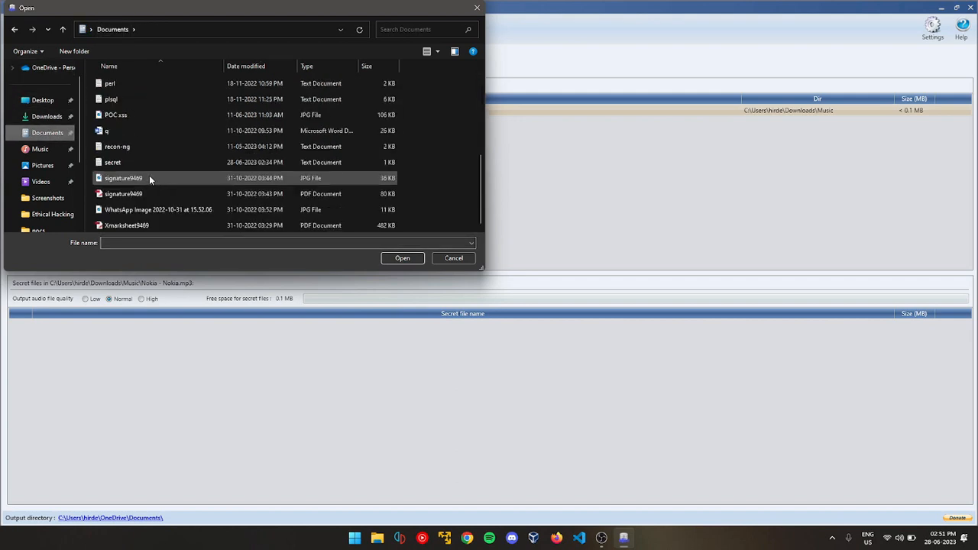
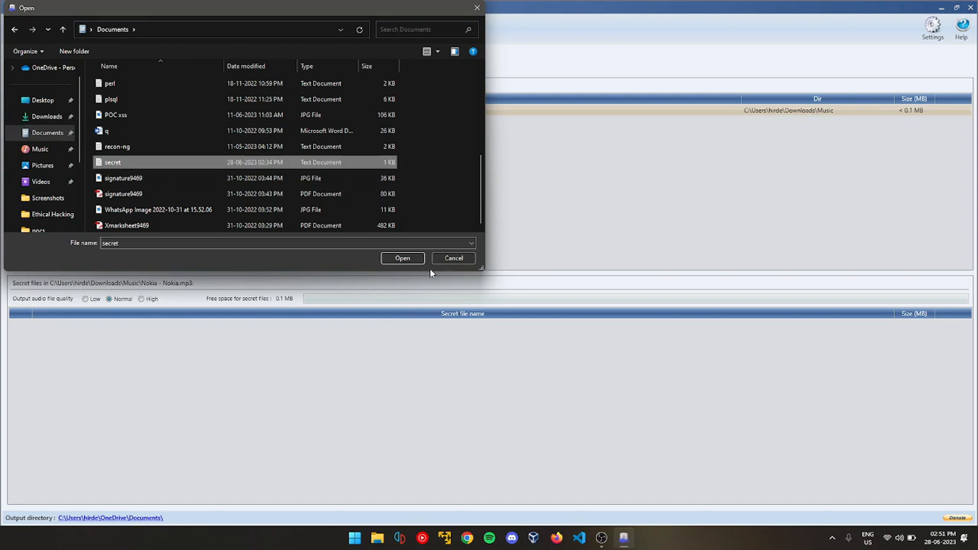
# Add the selected "secret" text document from the Documents folder as a secret file for the Nokia MP3 carrier
pyautogui.click(403, 258)
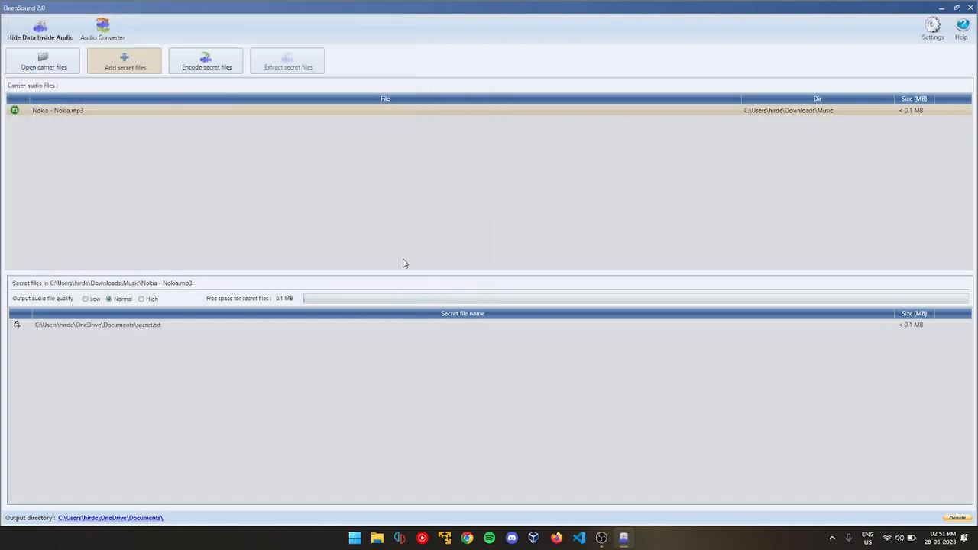
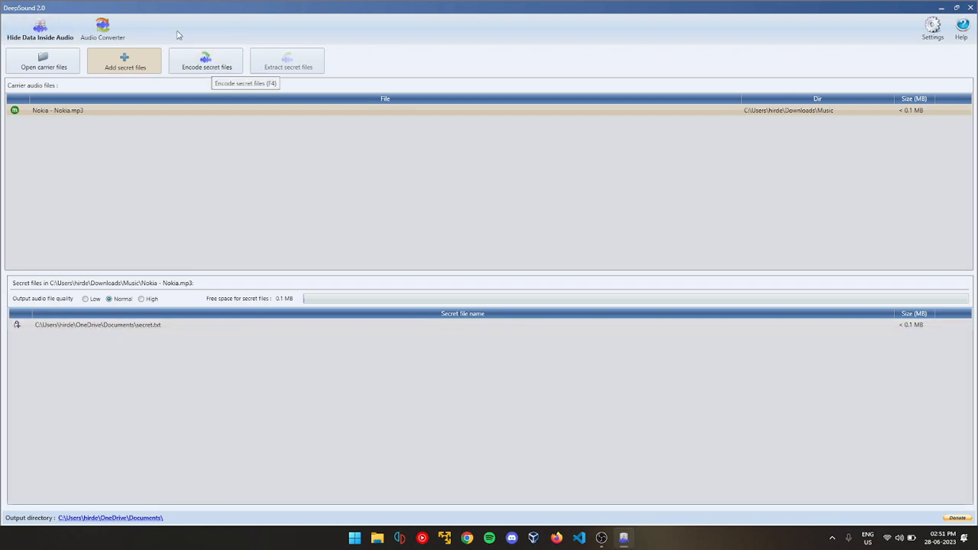
# Encode the secret file into the Nokia carrier as a WAV file with AES 256 encryption, entering and confirming the encryption password
pyautogui.click(226, 69)
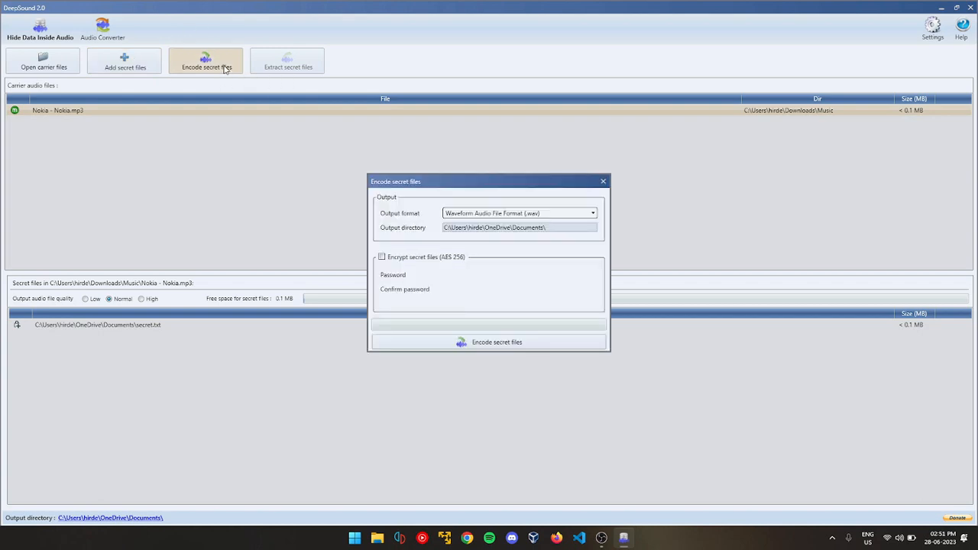
pyautogui.click(383, 259)
pyautogui.click(459, 275)
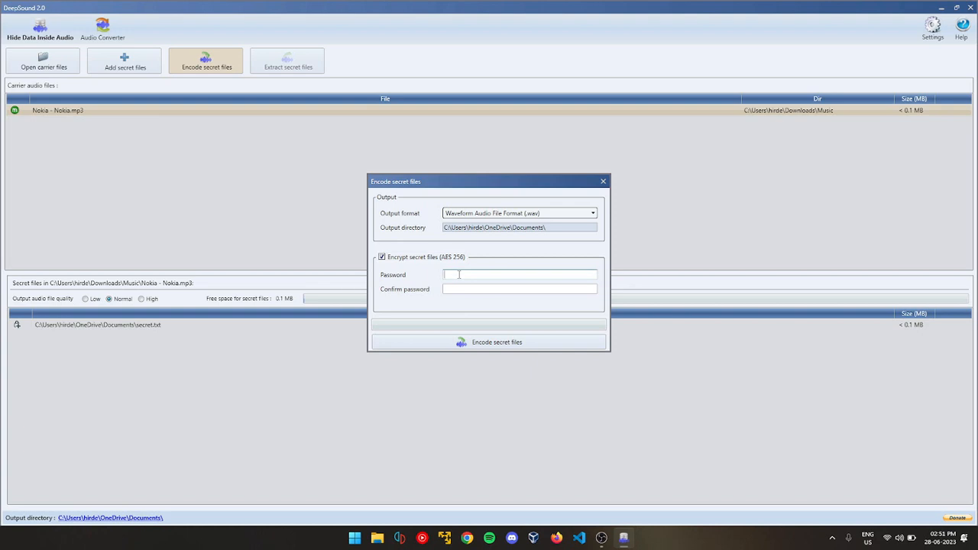
pyautogui.write('1')
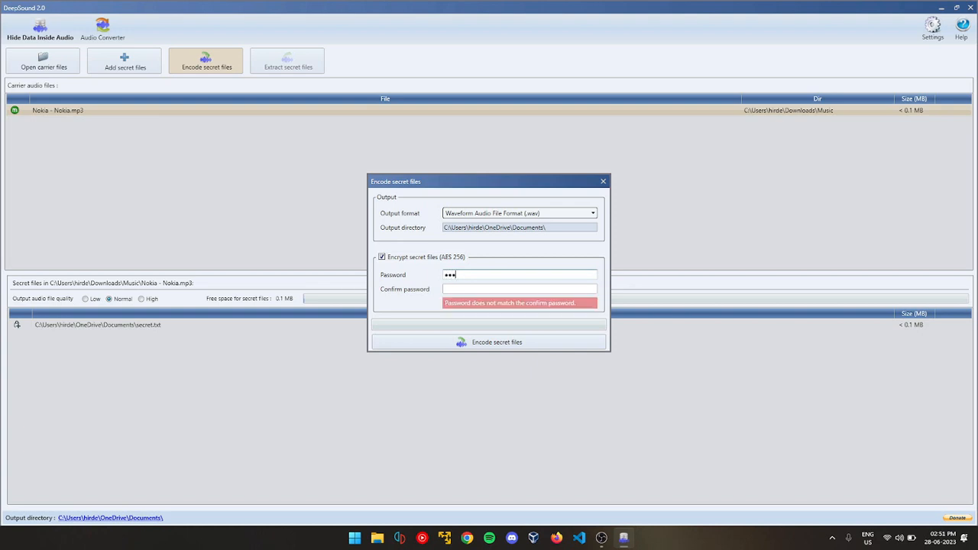
pyautogui.click(451, 289)
pyautogui.write('1234')
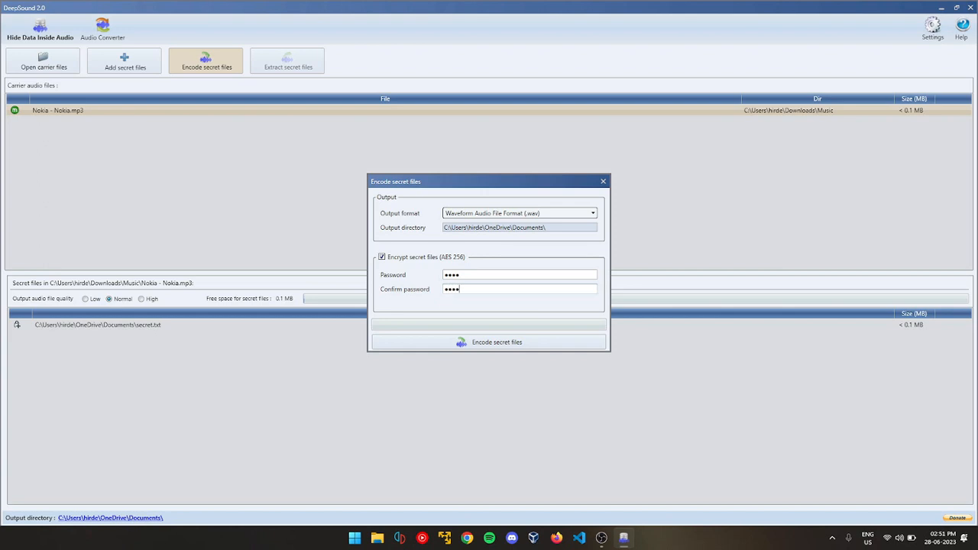
pyautogui.click(463, 342)
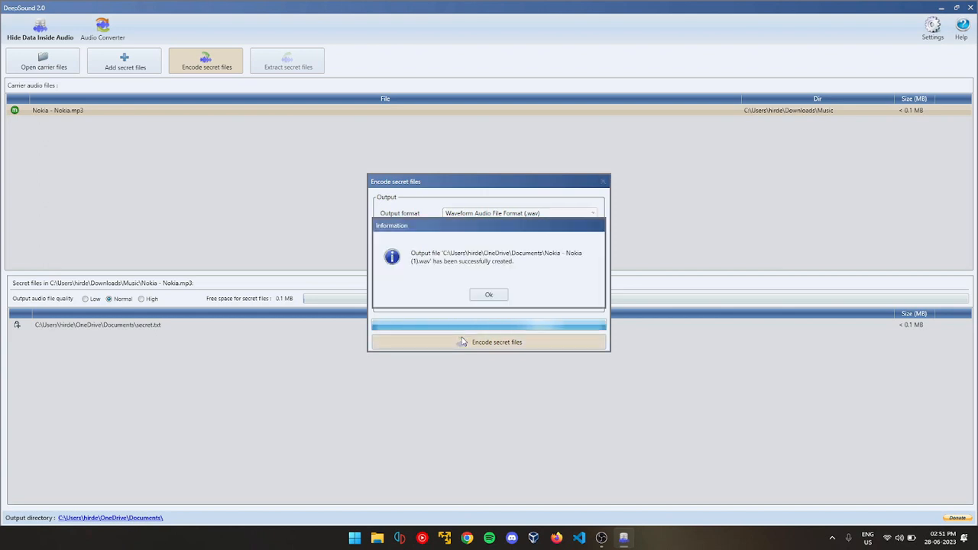
pyautogui.click(493, 295)
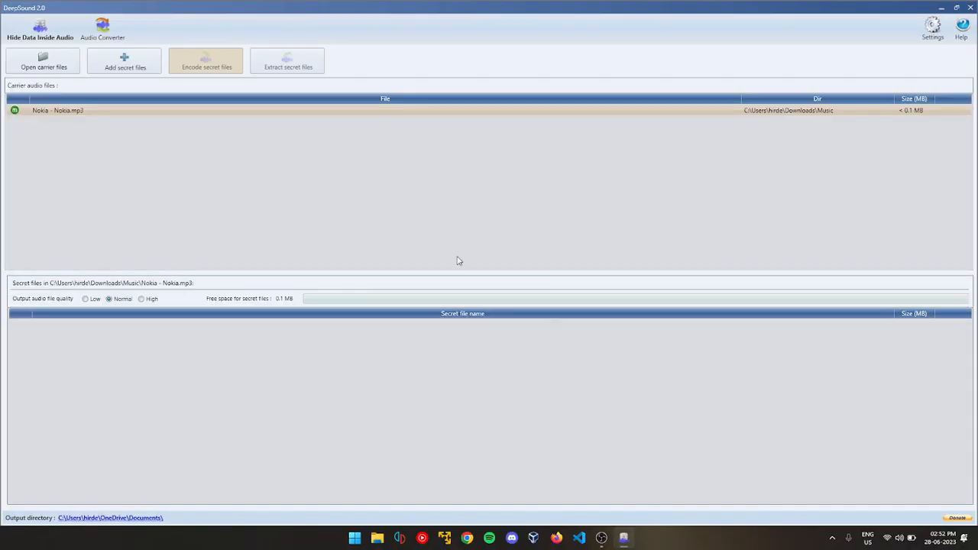
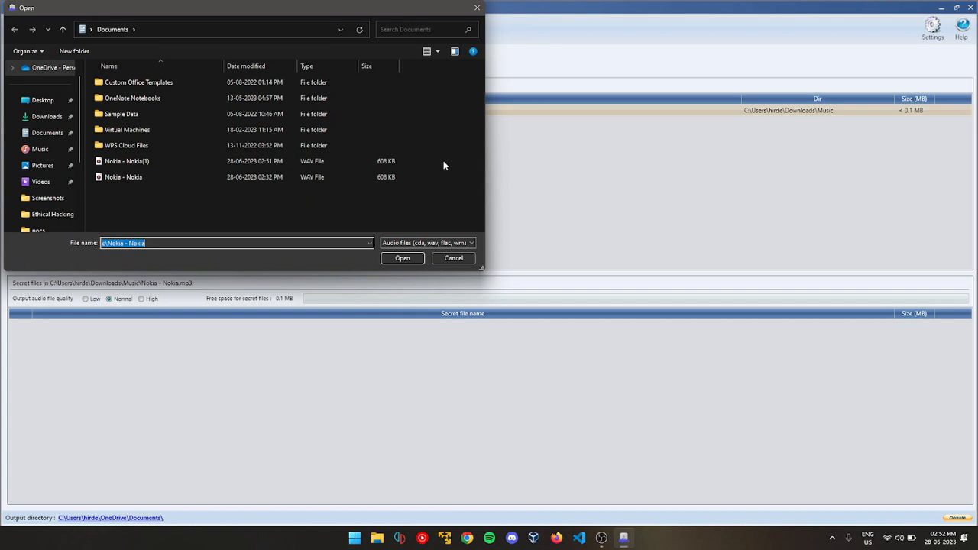
# Open the encoded Nokia - Nokia(1) WAV file from the Documents folder as a carrier file
pyautogui.click(304, 161)
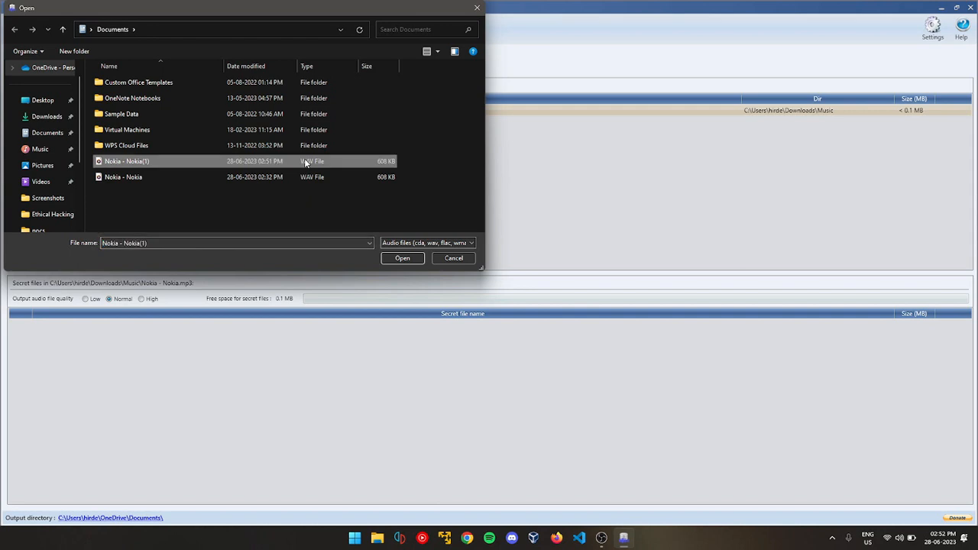
pyautogui.click(402, 258)
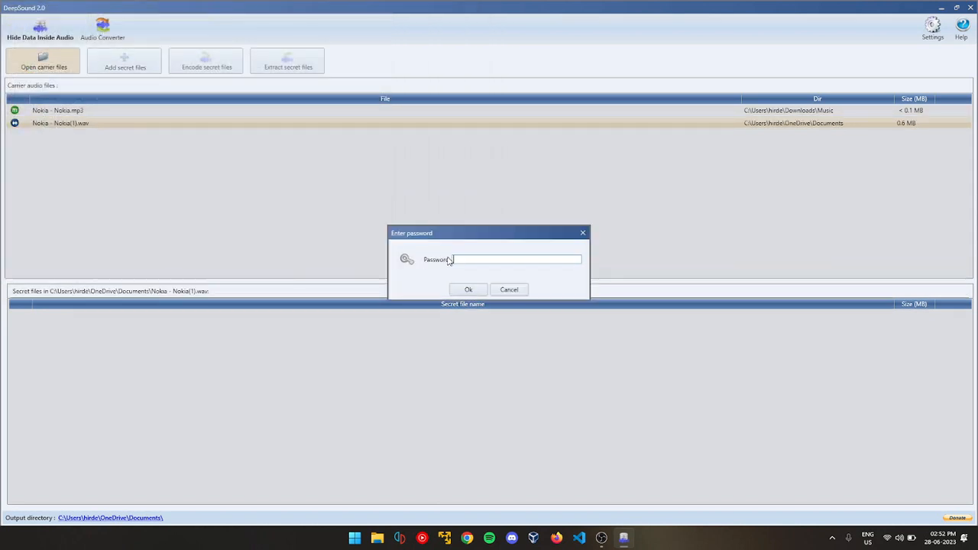
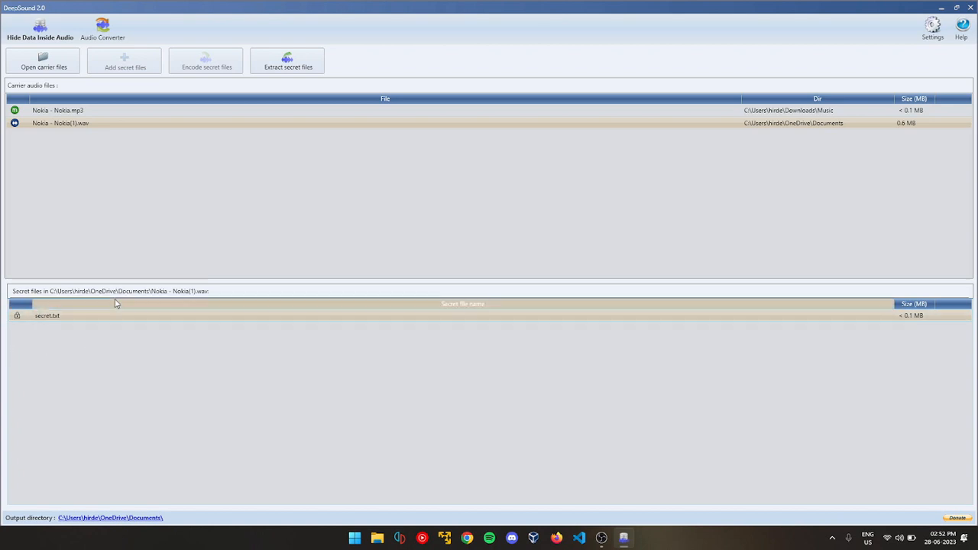
# Extract the hidden secret.txt from the Nokia - Nokia(1).wav carrier into the Documents output directory
pyautogui.click(280, 71)
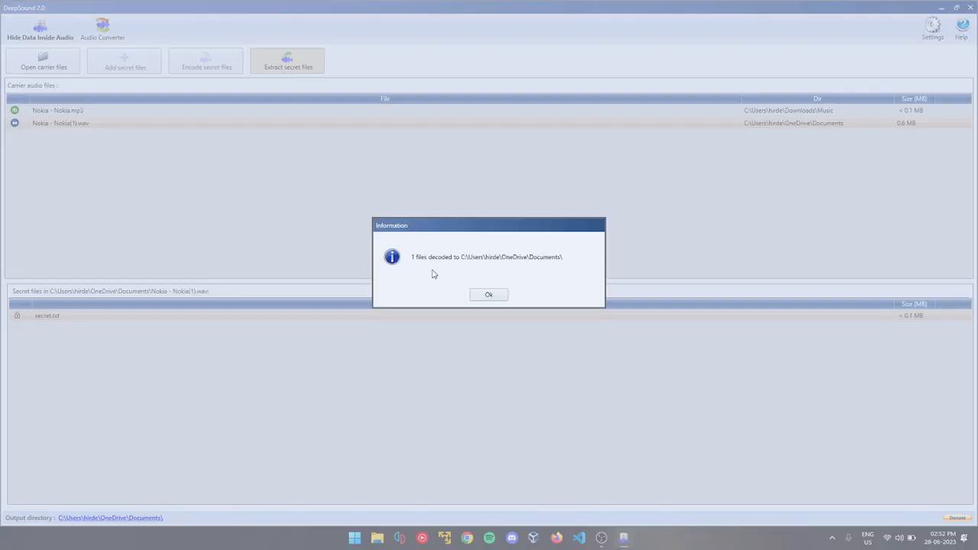
pyautogui.click(486, 294)
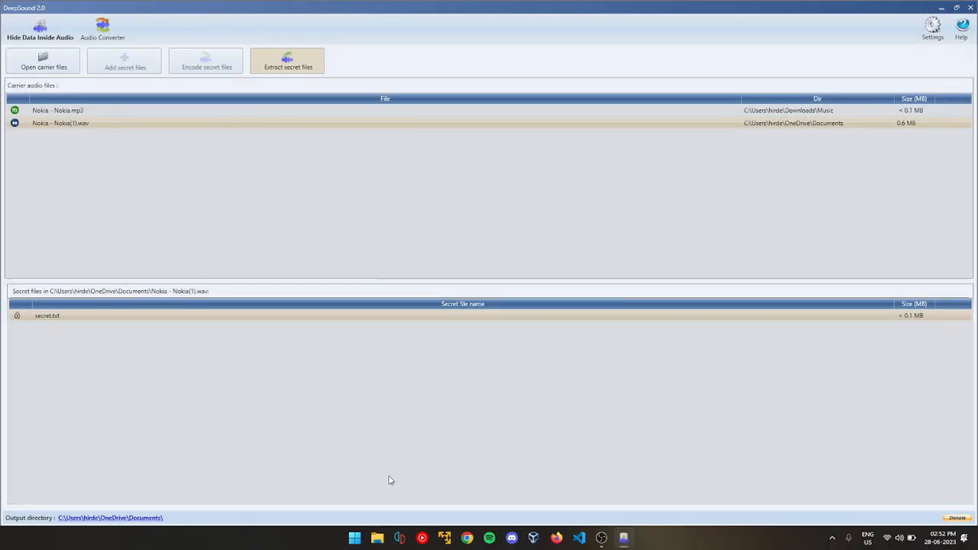
# Switch to File Explorer, open the extracted secret text file from the Documents folder to check its contents, and close it
pyautogui.click(382, 545)
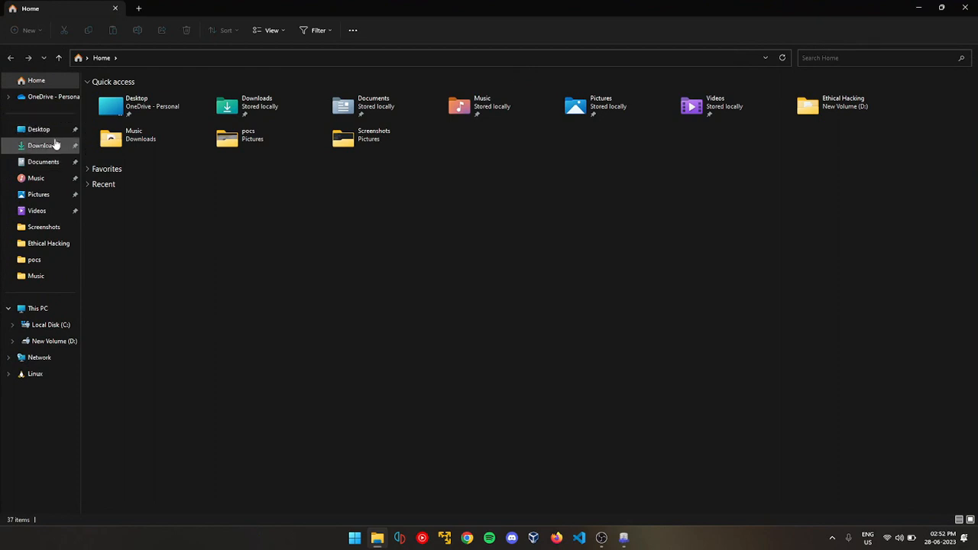
pyautogui.click(38, 162)
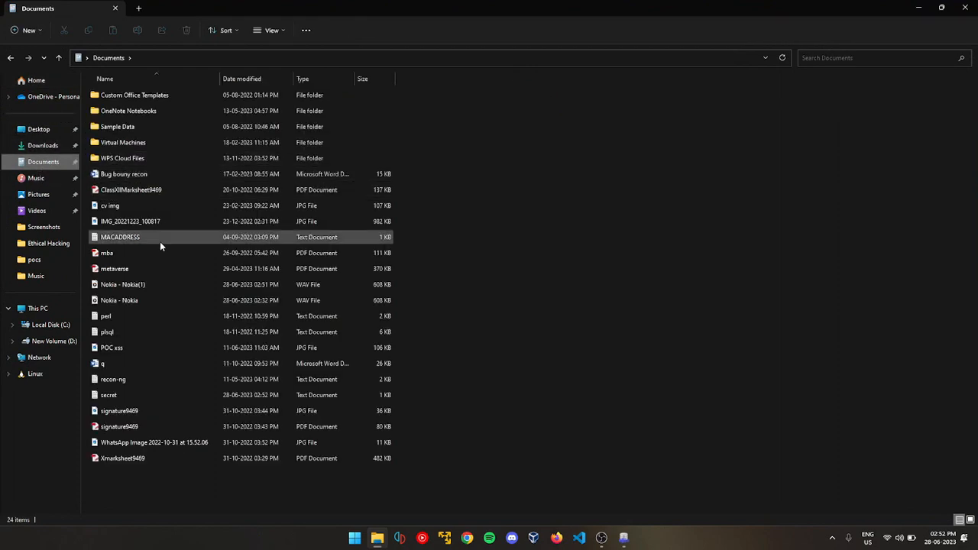
pyautogui.doubleClick(152, 394)
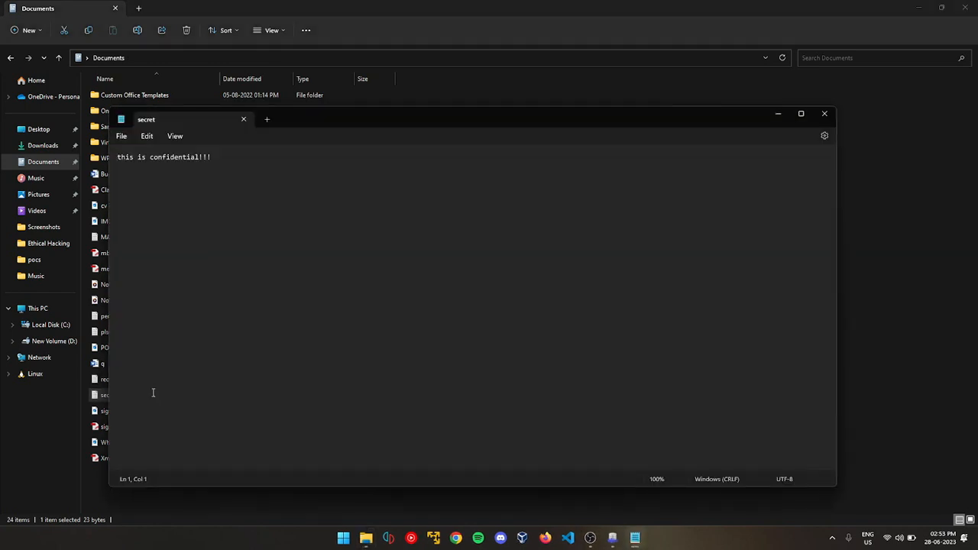
pyautogui.hotkey('alt', 'F4')
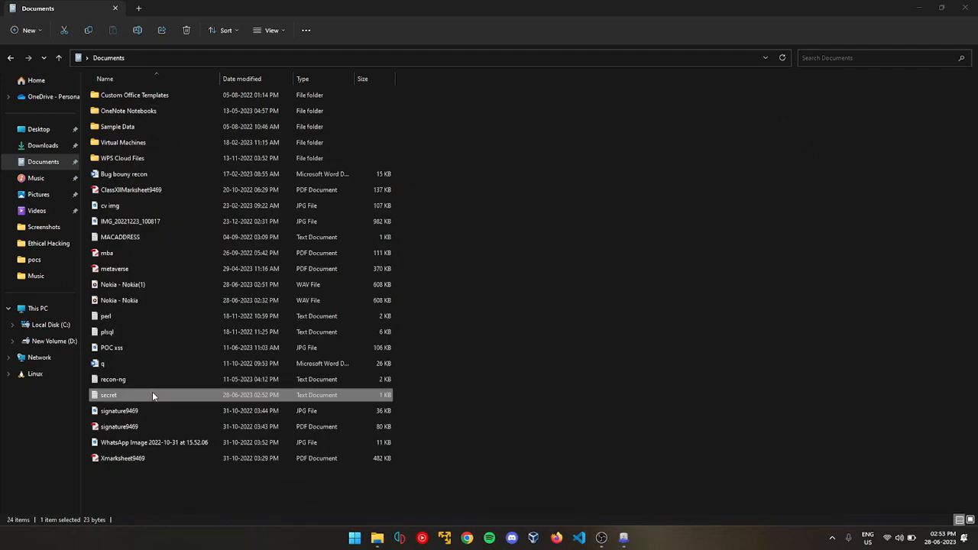